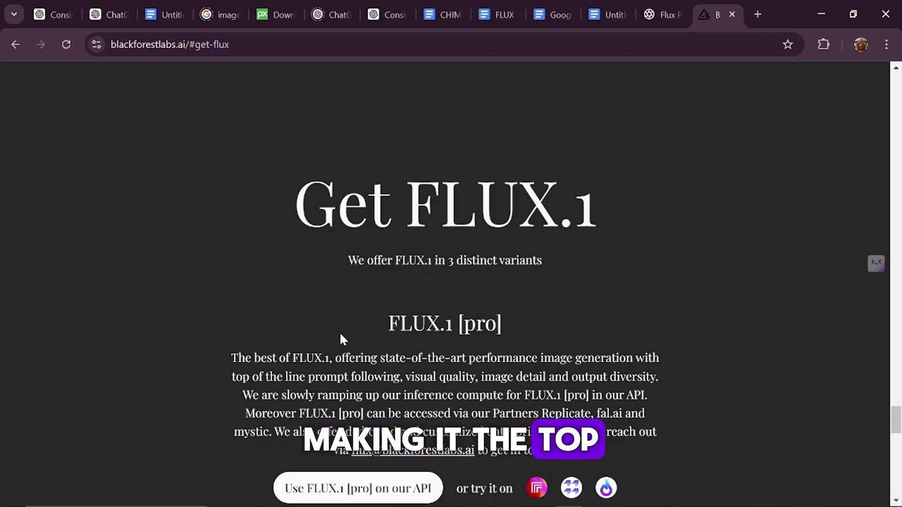
Read through the FLUX.1 [pro] and FLUX.1 [dev] variant descriptions on the Black Forest Labs page
scroll(342, 331, "down", 3)
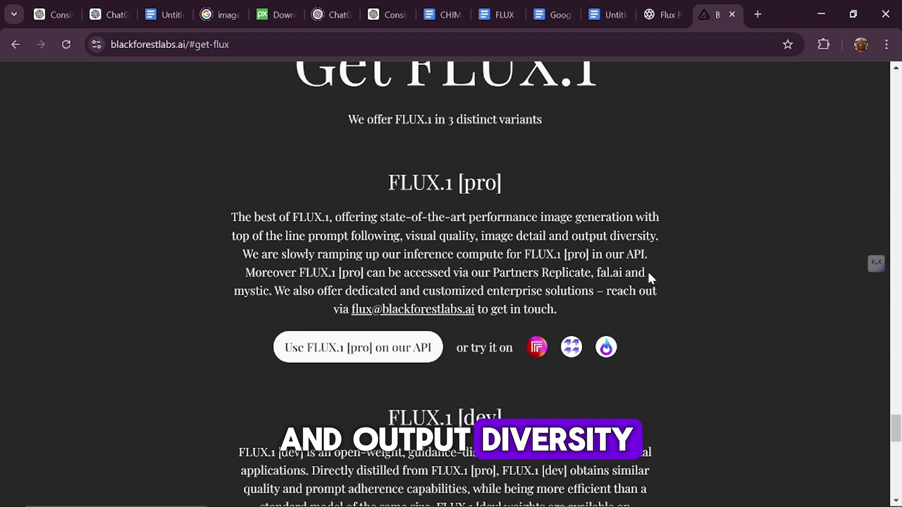
scroll(345, 353, "down", 4)
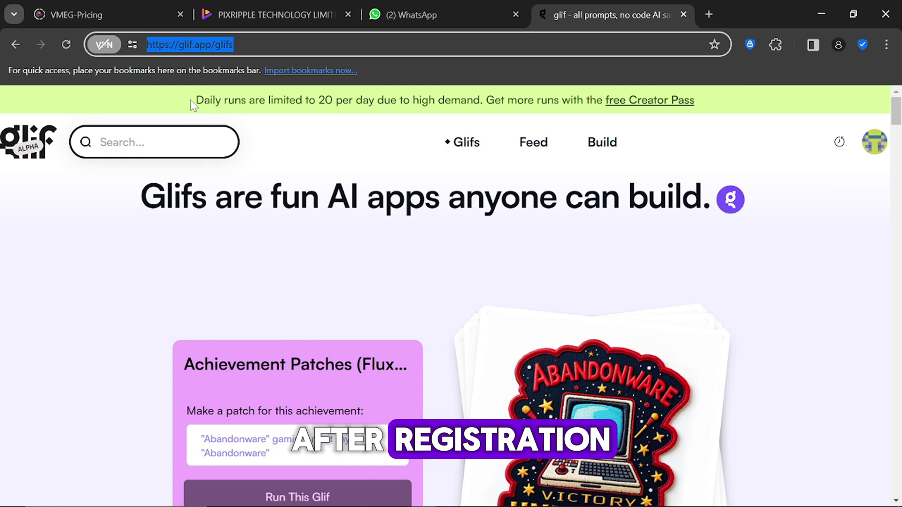
Start building a new glif and add an Image Generator block to it
left_click_drag(191, 104, 759, 104)
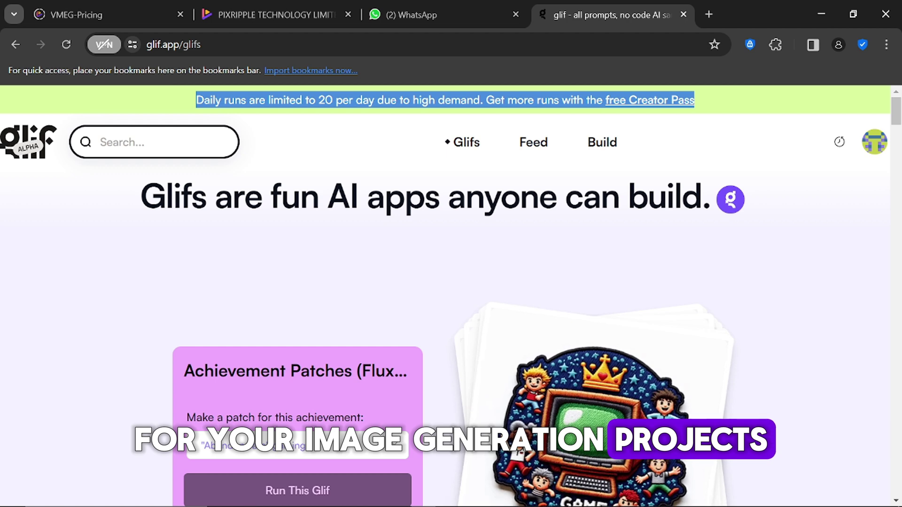
left_click(601, 143)
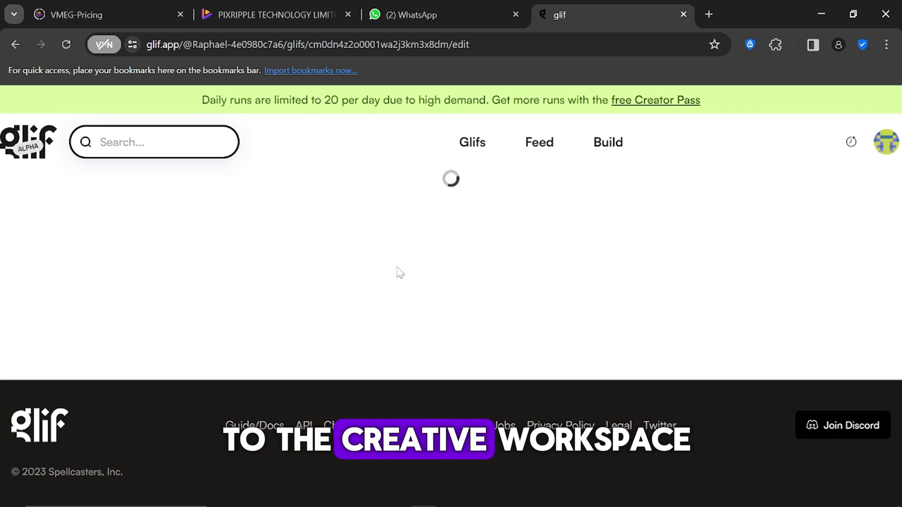
scroll(353, 245, "down", 2)
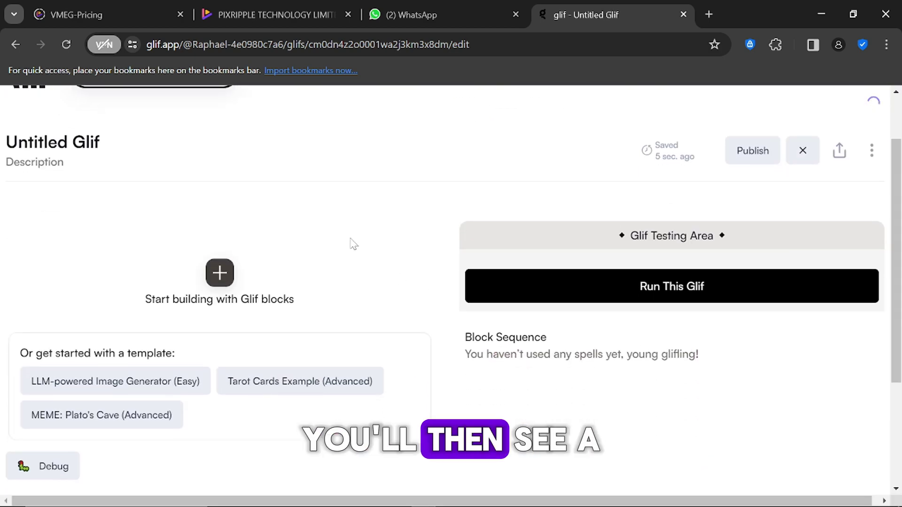
left_click(220, 273)
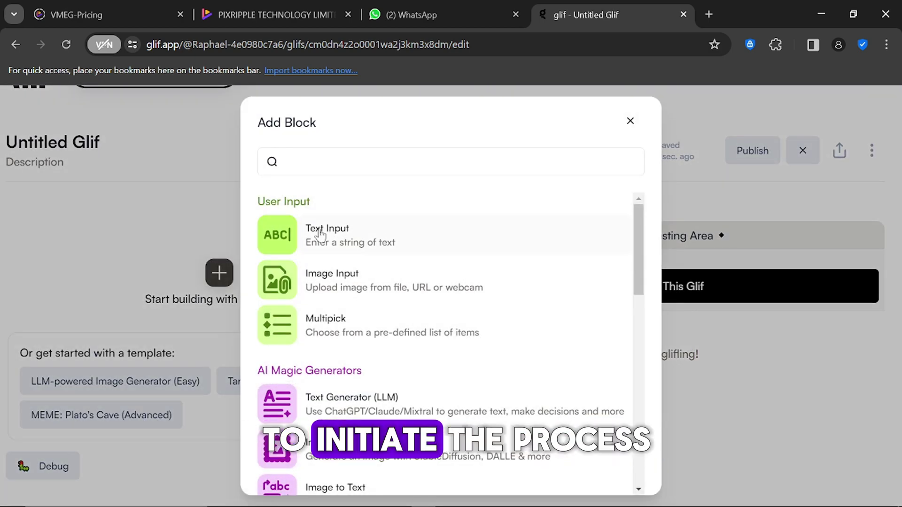
scroll(386, 285, "down", 3)
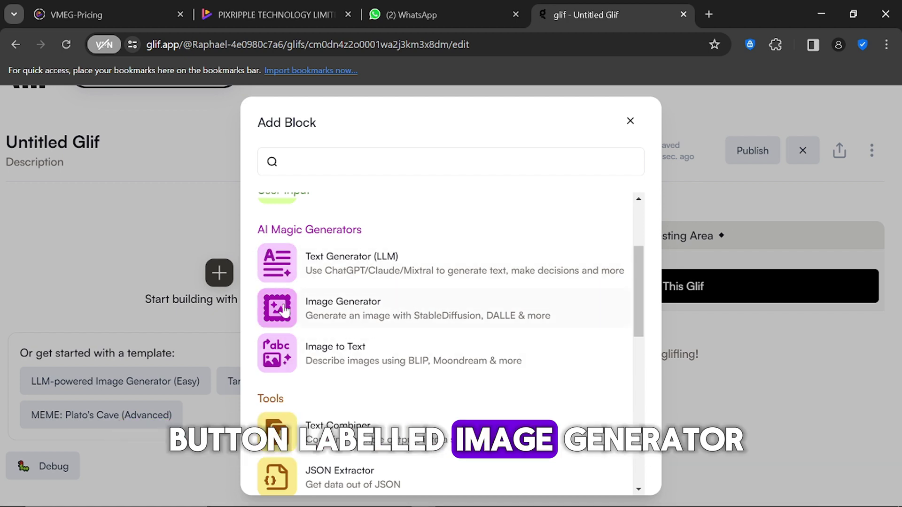
left_click(356, 308)
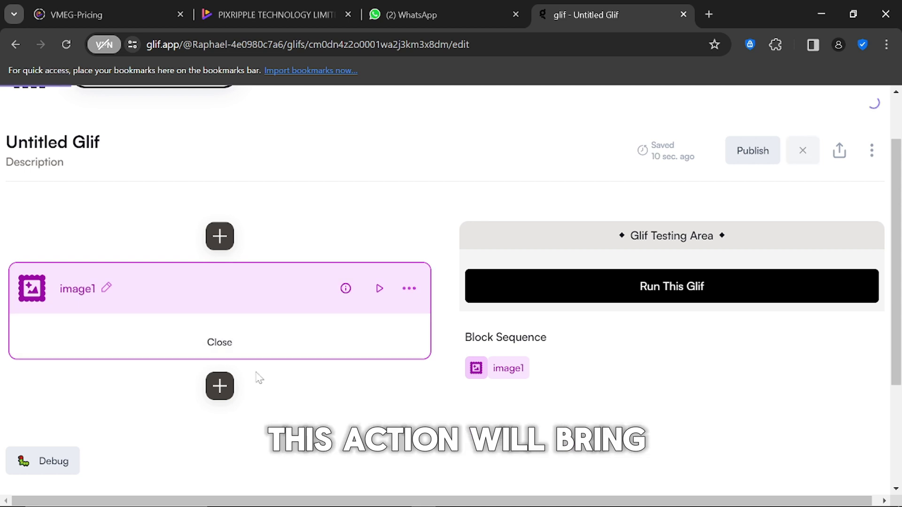
Set the image block's generation model to Flux Pro and its image size to Landscape (16:9)
scroll(260, 378, "down", 1)
scroll(310, 321, "down", 1)
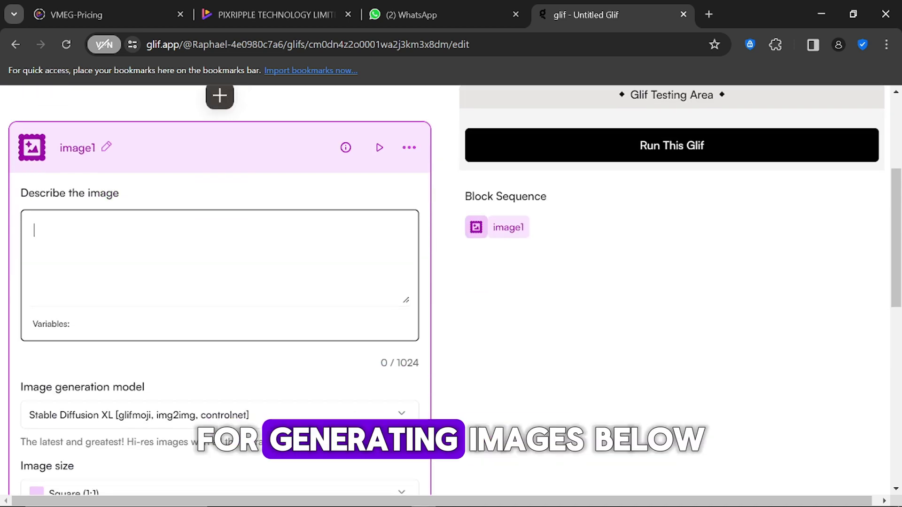
scroll(288, 298, "down", 1)
scroll(95, 207, "down", 1)
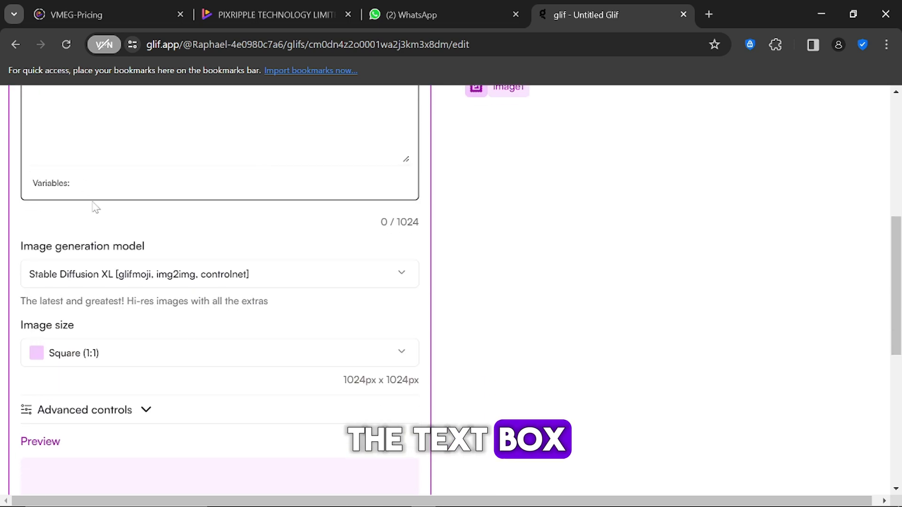
left_click_drag(19, 251, 170, 251)
left_click(162, 282)
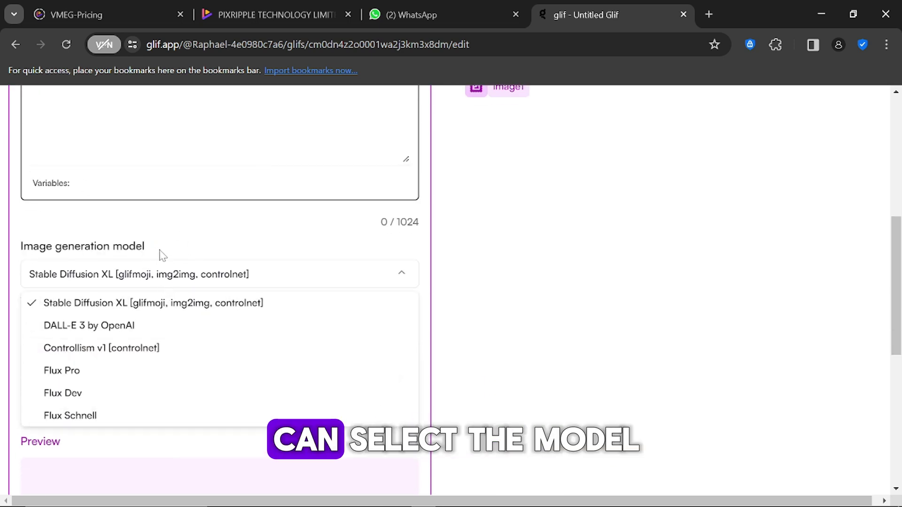
left_click(147, 272)
left_click(145, 279)
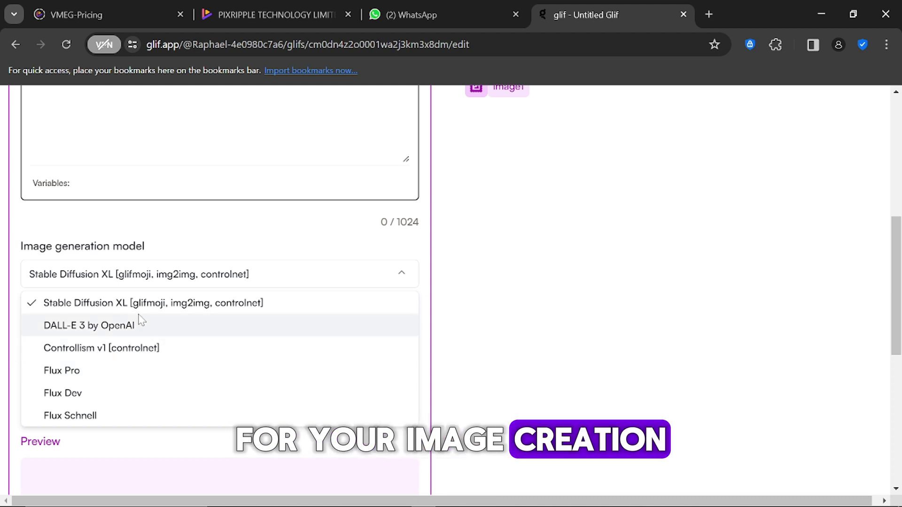
scroll(141, 322, "down", 2)
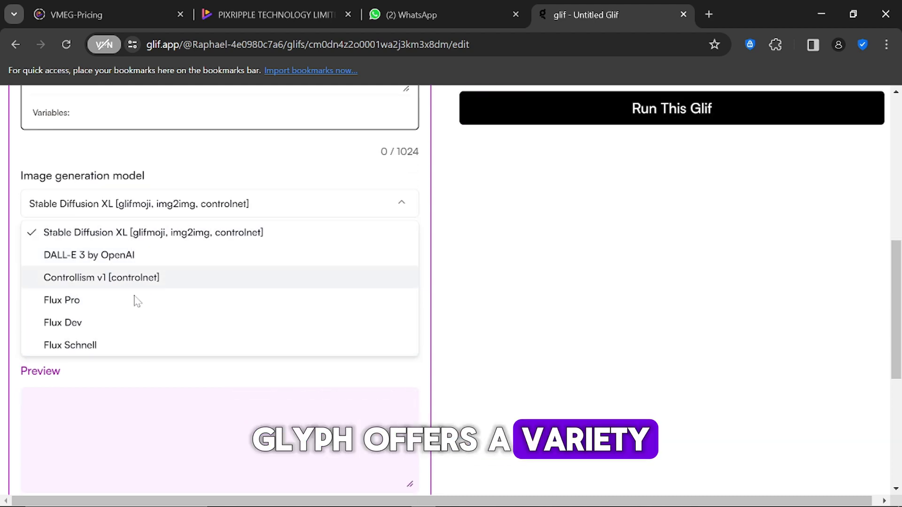
scroll(137, 343, "up", 2)
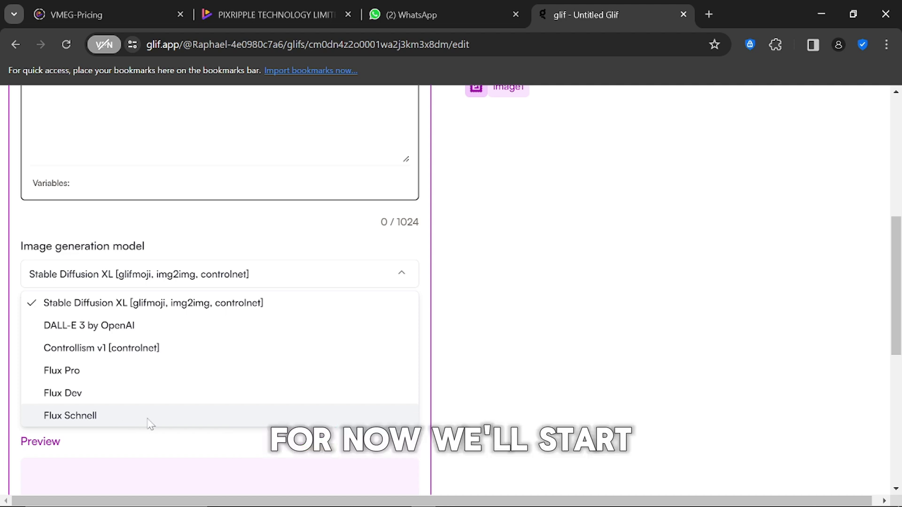
left_click(94, 373)
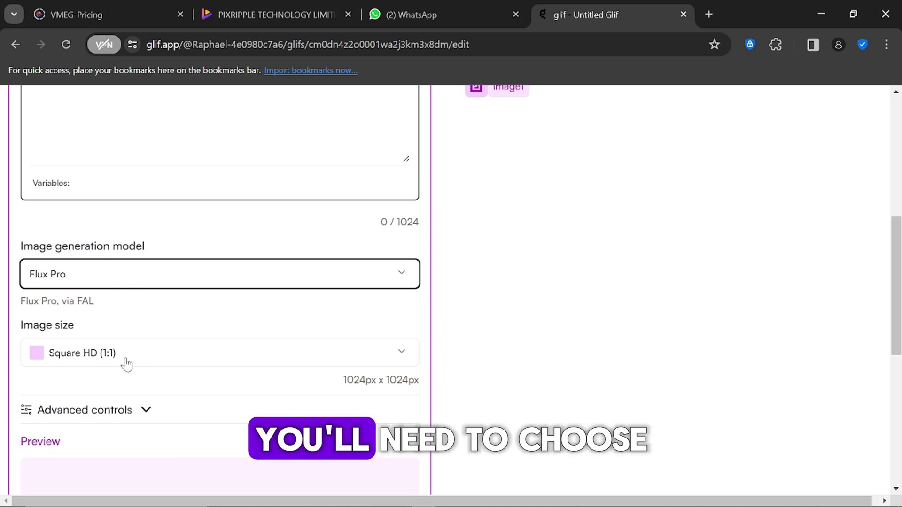
left_click(108, 361)
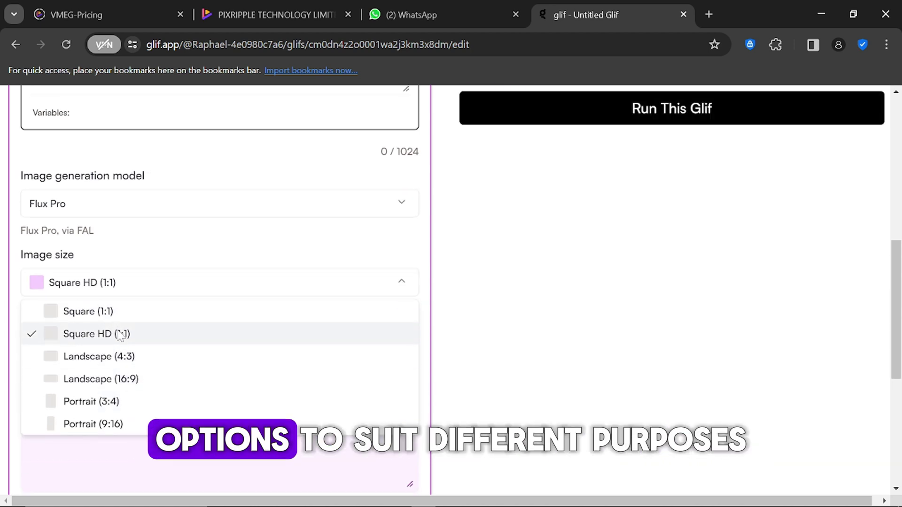
left_click(137, 381)
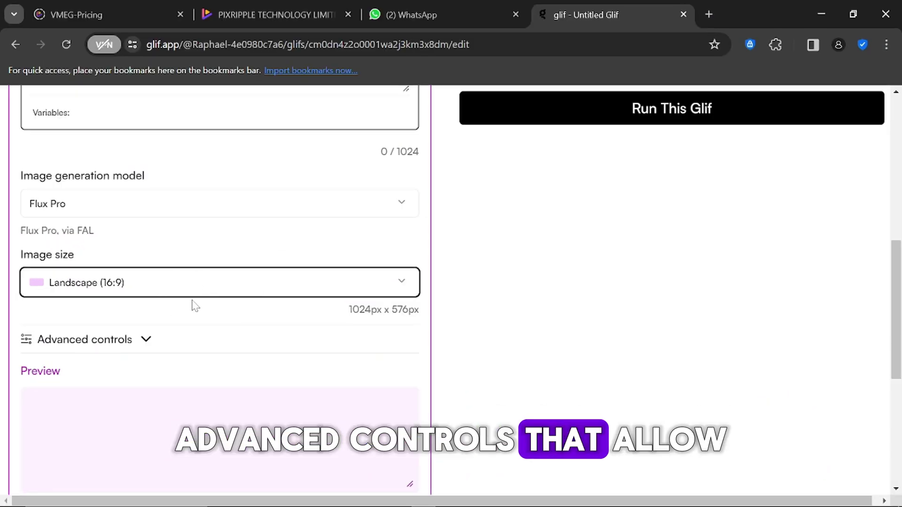
Expand the image block's advanced controls and examine the steps, prompt power and seed settings
left_click(146, 339)
scroll(236, 269, "down", 3)
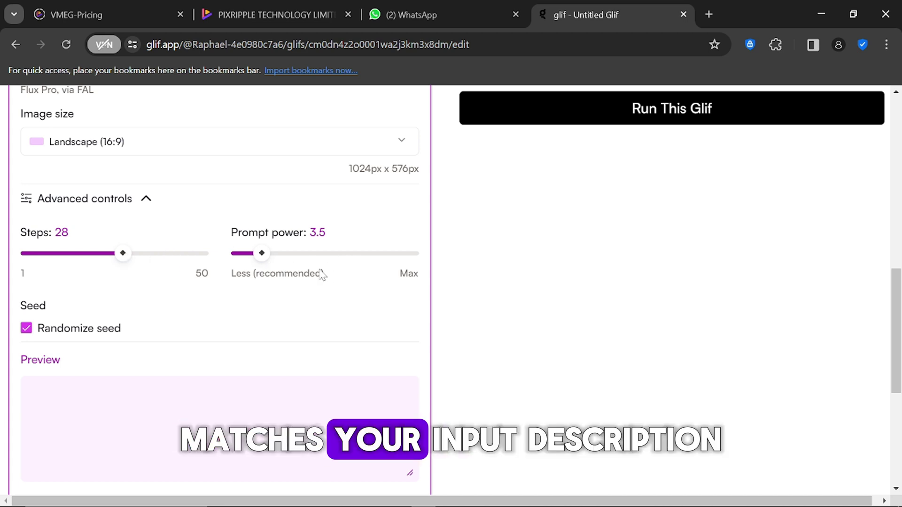
scroll(311, 269, "up", 4)
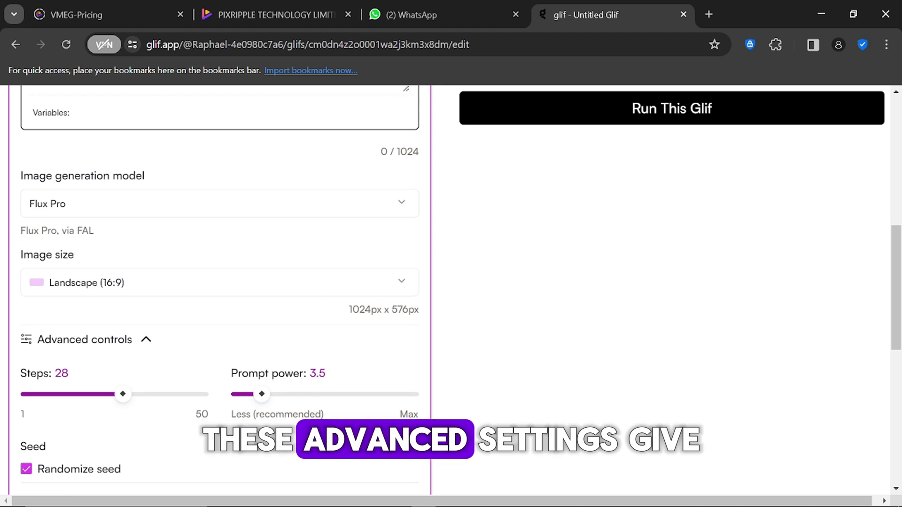
scroll(278, 396, "down", 5)
scroll(276, 397, "up", 13)
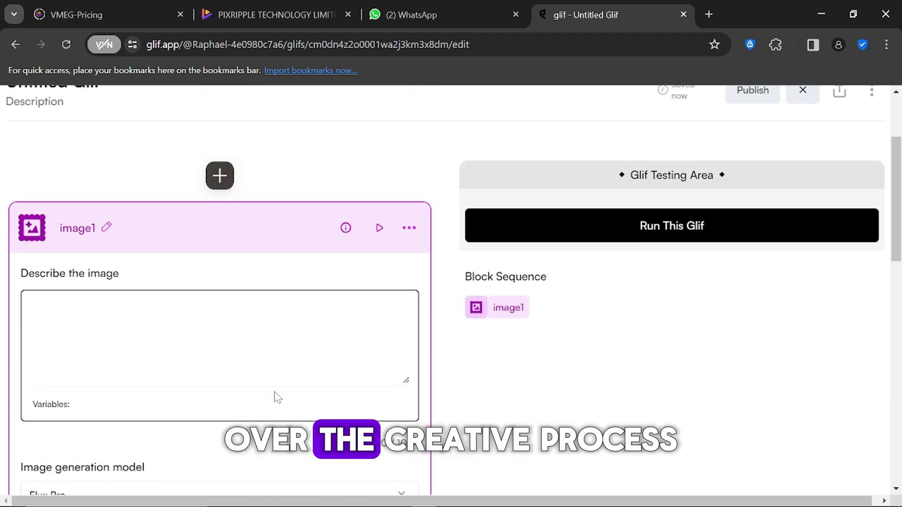
scroll(205, 338, "down", 8)
scroll(211, 336, "down", 6)
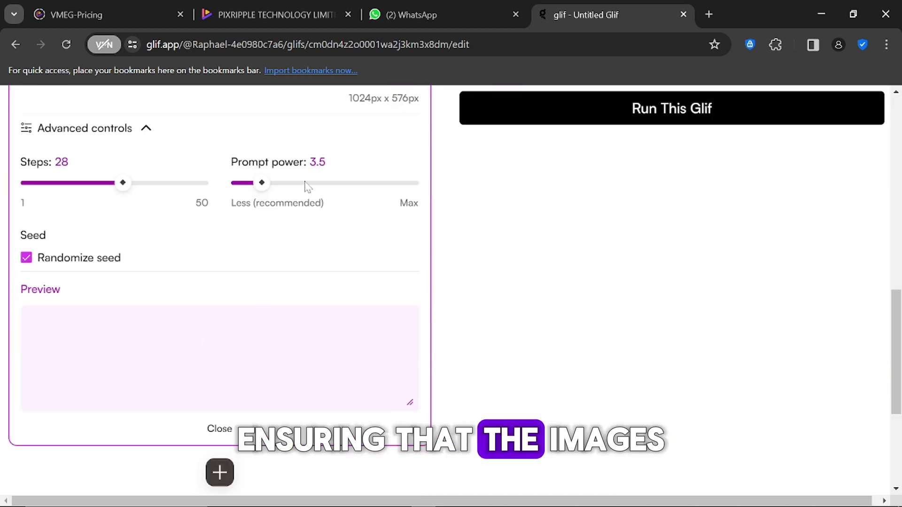
scroll(209, 221, "up", 5)
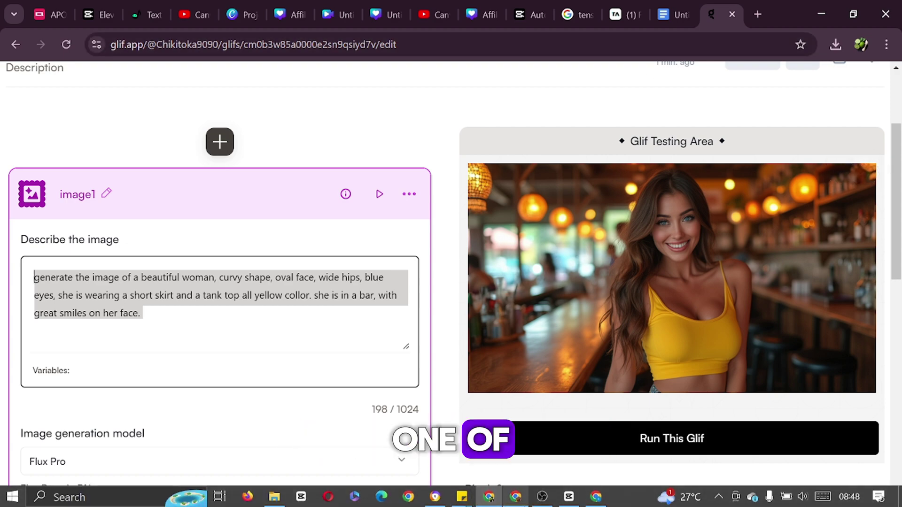
Enlarge the generated image of the woman in the bar and save it as a file
left_click(619, 281)
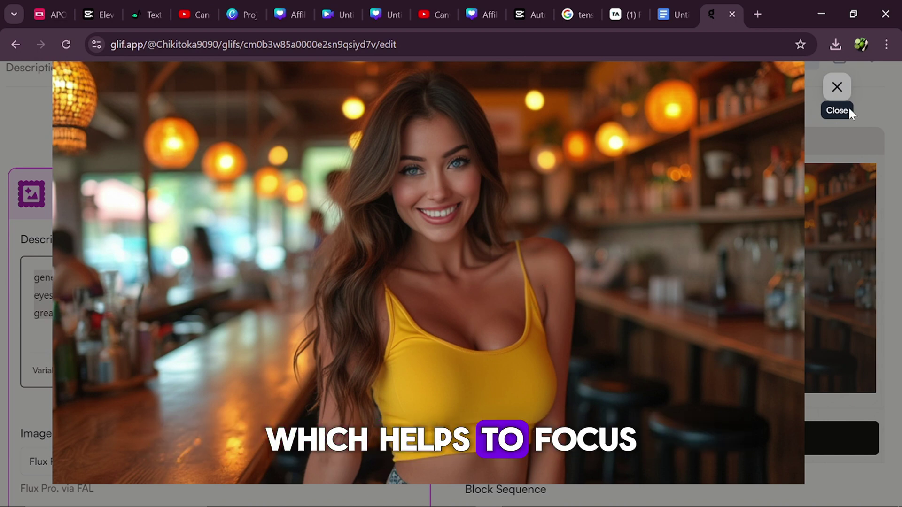
right_click(571, 152)
left_click(602, 181)
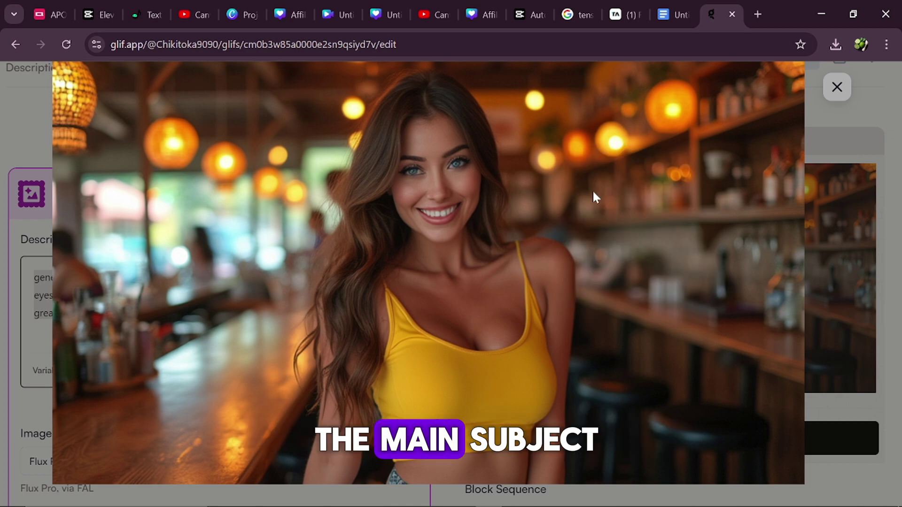
key("Return")
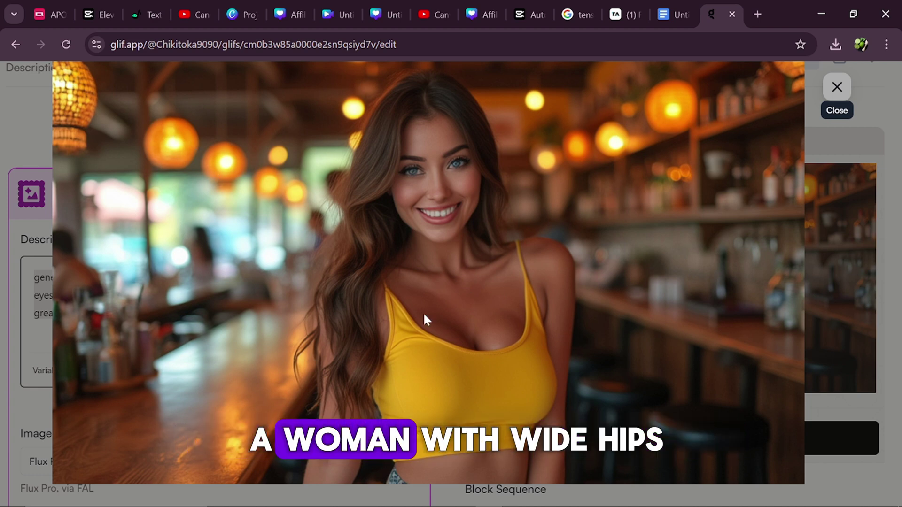
right_click(554, 147)
left_click(603, 186)
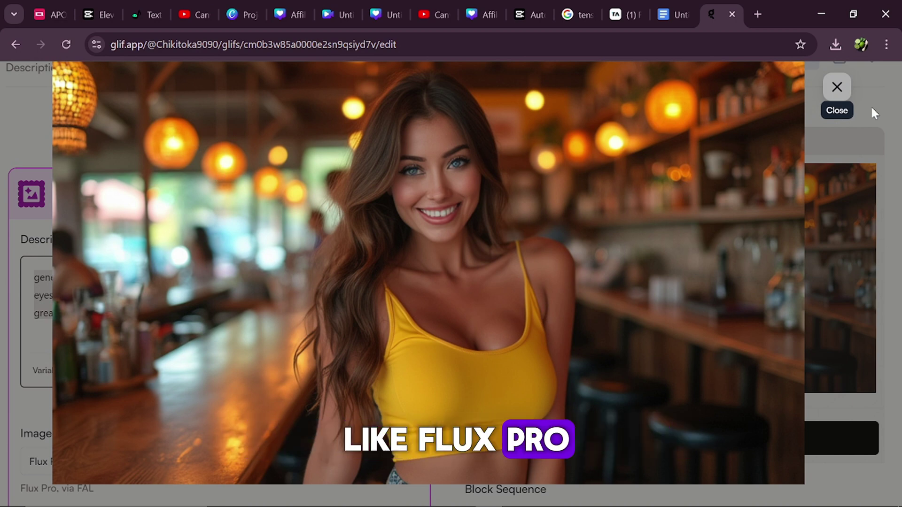
right_click(553, 151)
left_click(599, 186)
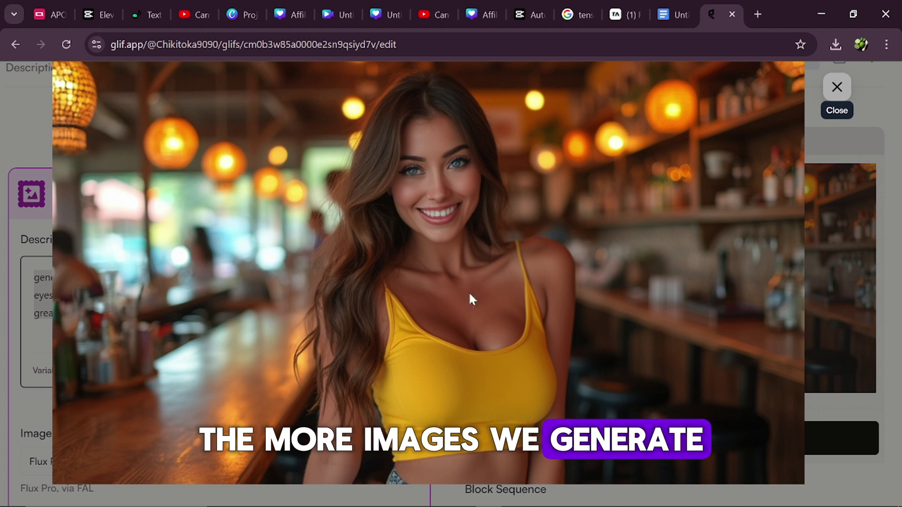
right_click(554, 149)
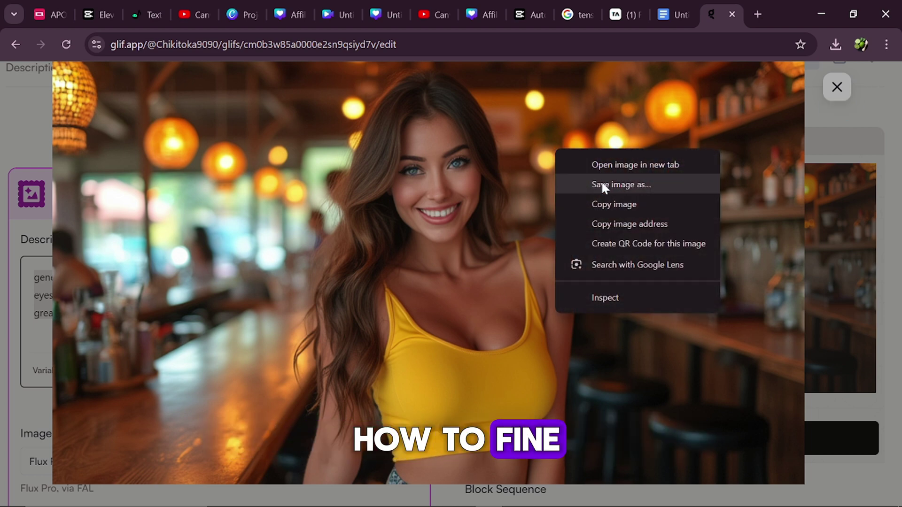
key("Escape")
key("Escape")
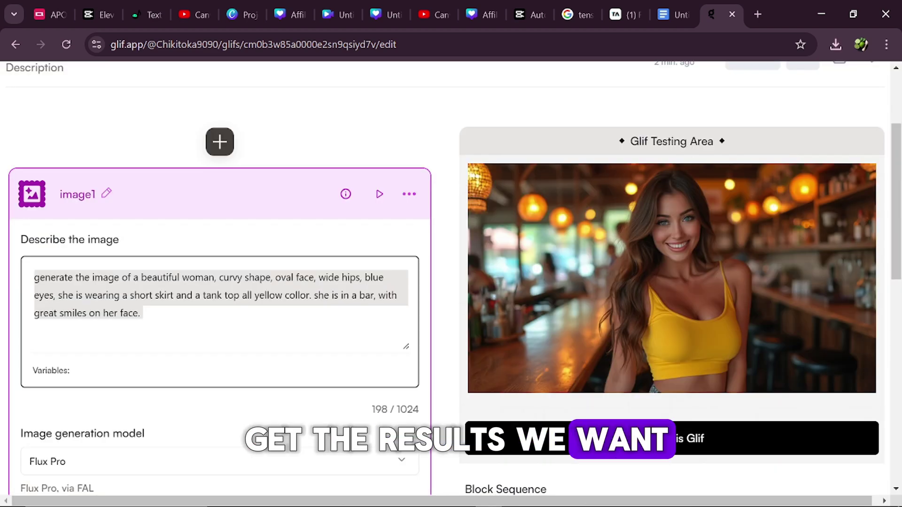
Reword the start of the image prompt to request a bird's eye view image of the beautiful woman
left_click(141, 313)
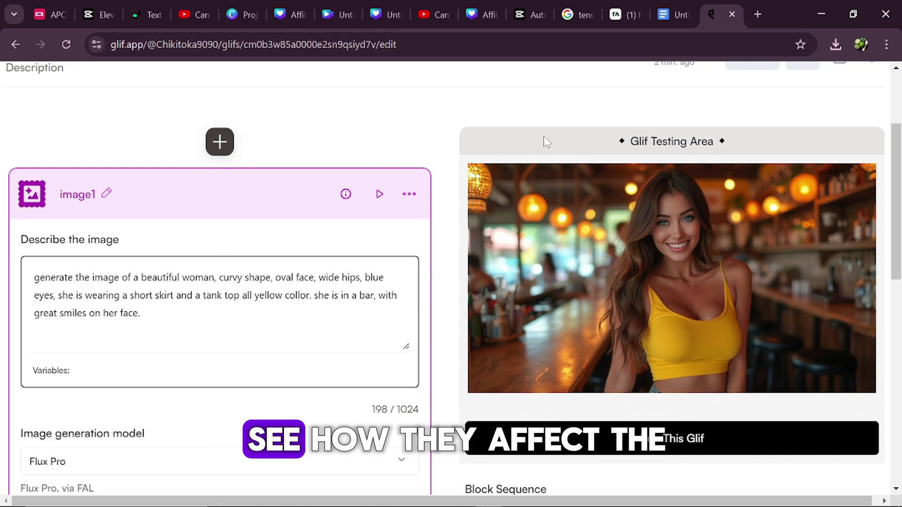
type("an")
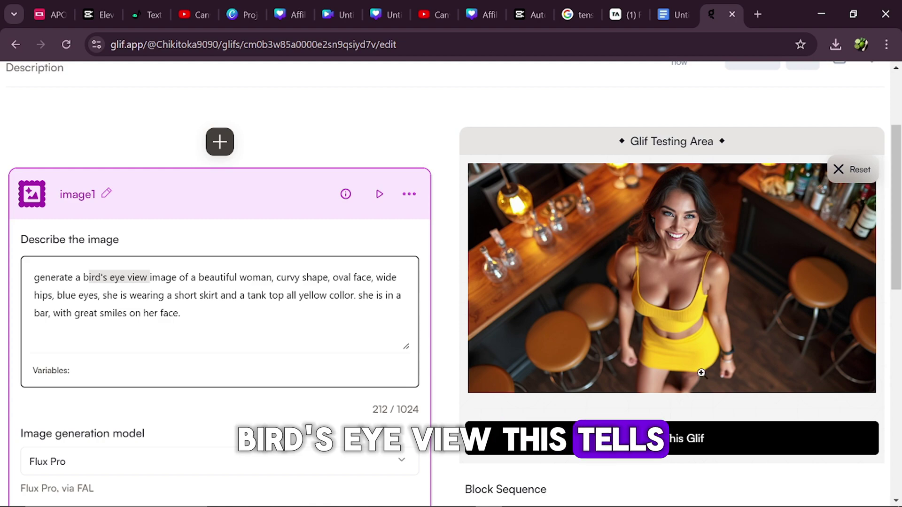
Inspect the generated bird's eye view images of the woman and the Roman soldier at full size
left_click(688, 238)
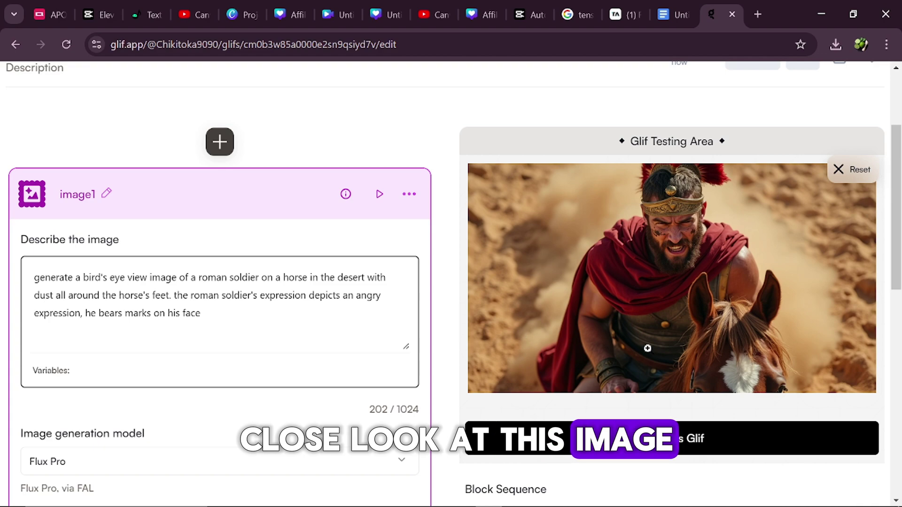
left_click(646, 345)
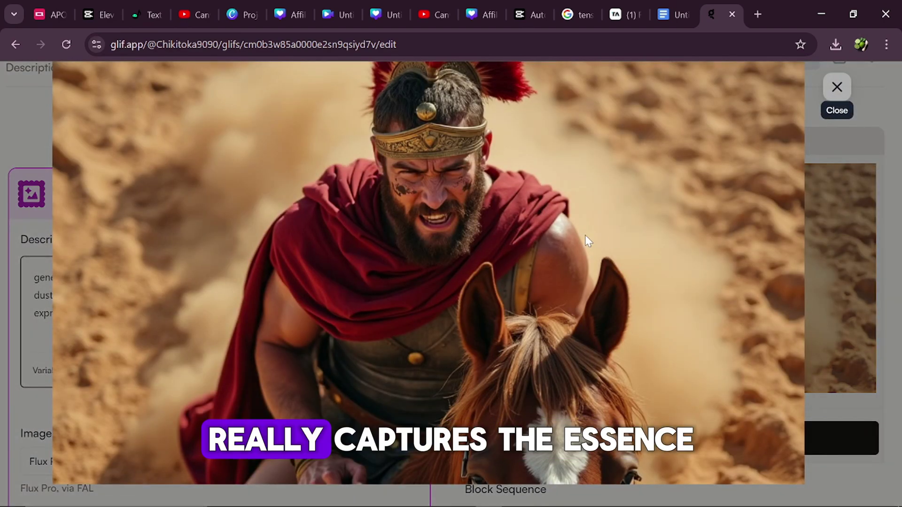